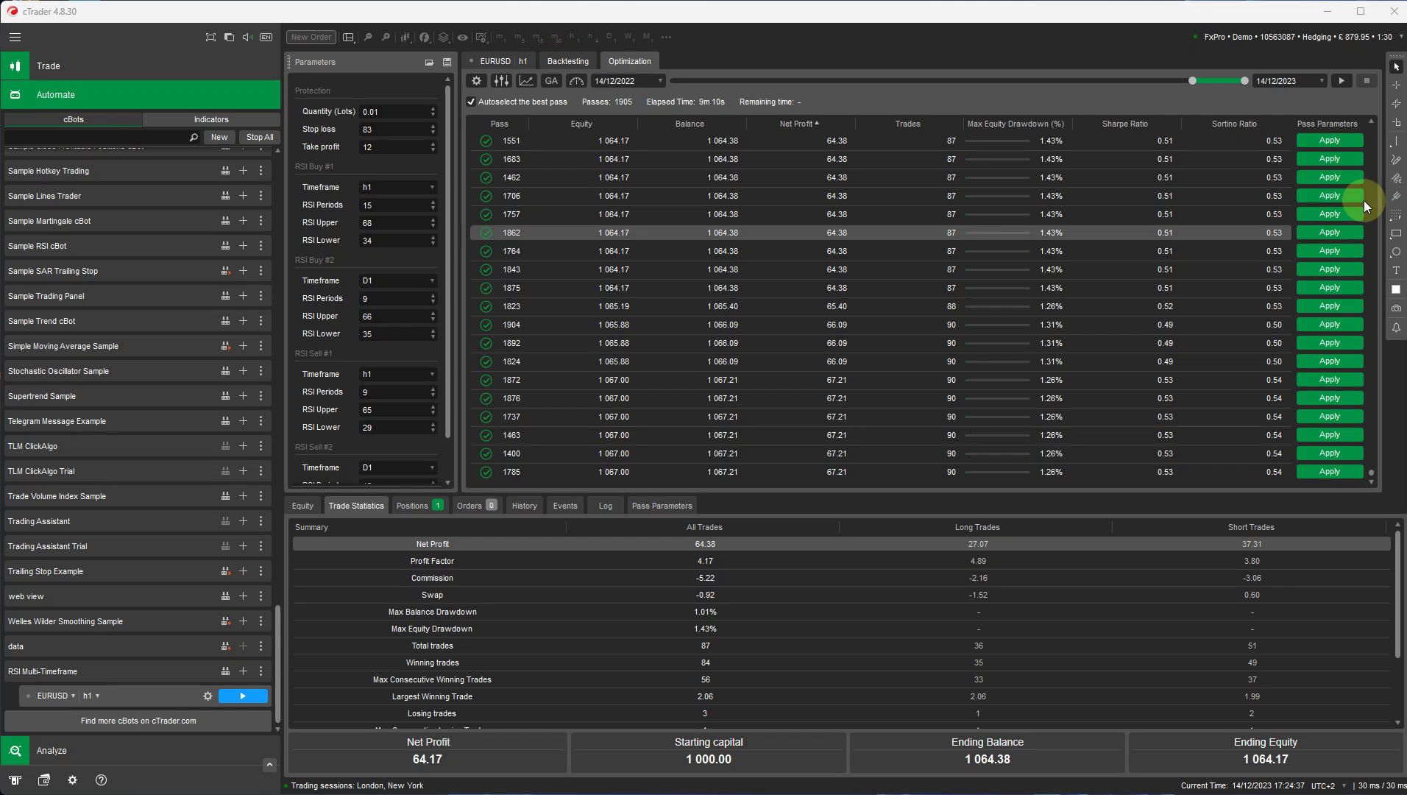
Apply optimization pass 1862 (RSI periods 13, upper 67, lower 32) and bring up the backtesting settings.
left_click(1323, 231)
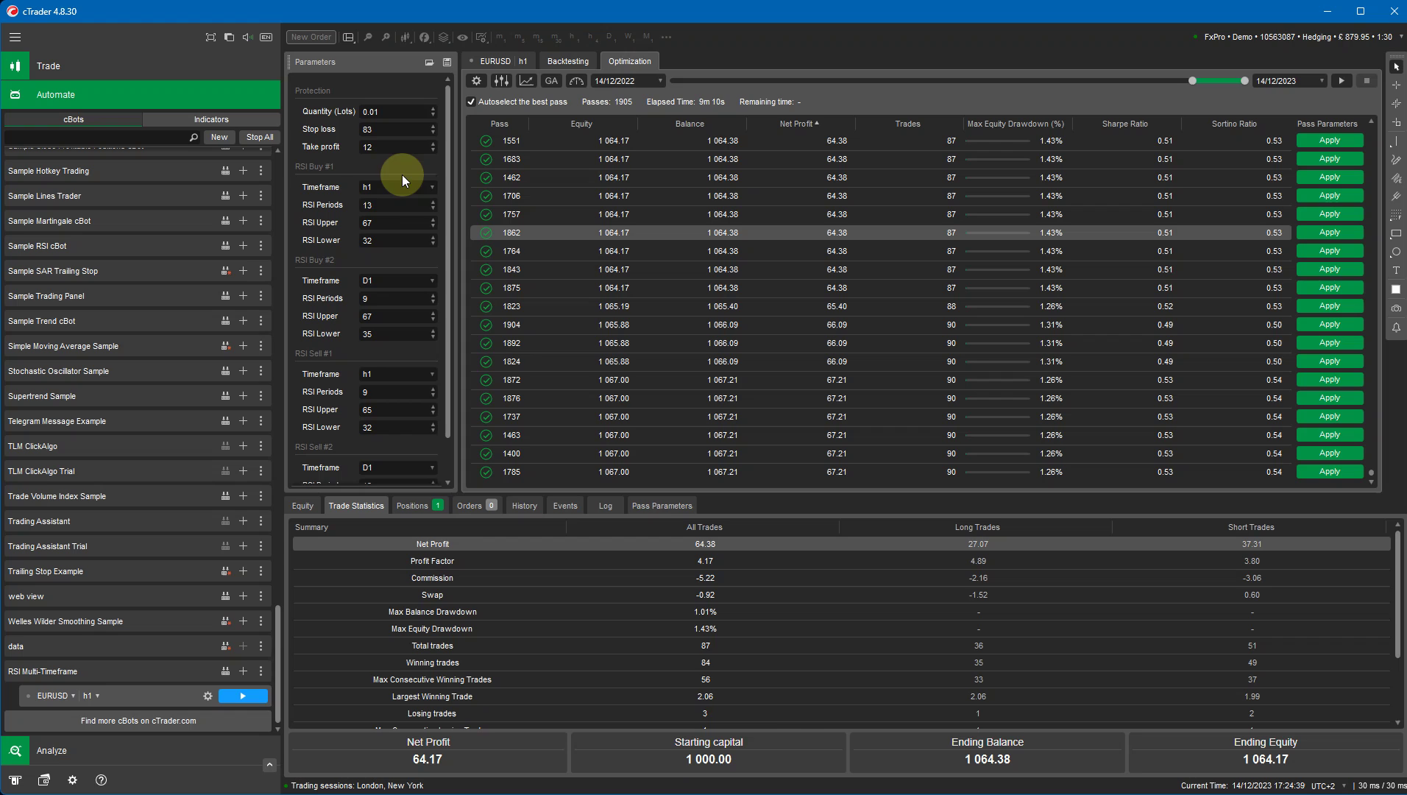
scroll(390, 202, "down", 1)
scroll(390, 201, "up", 1)
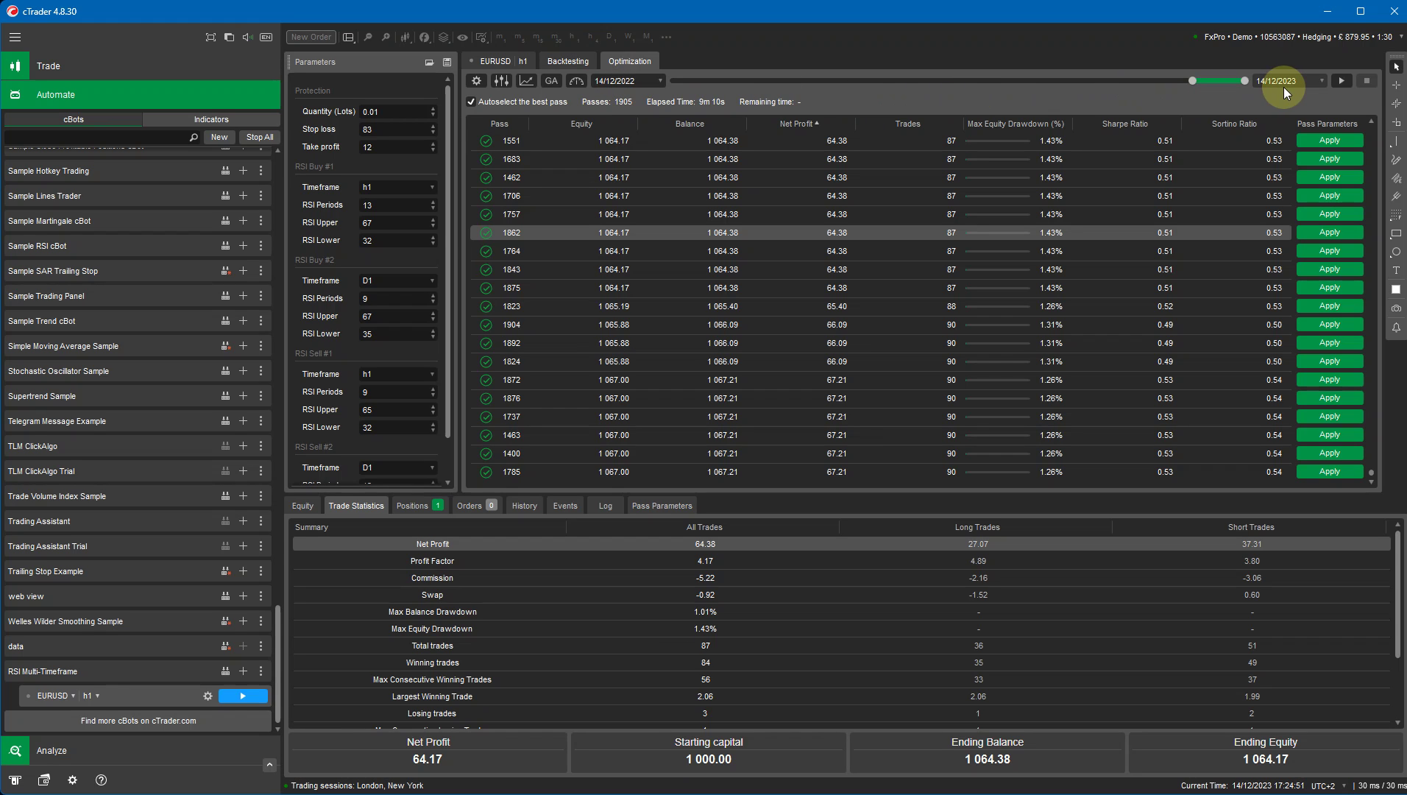
left_click(477, 82)
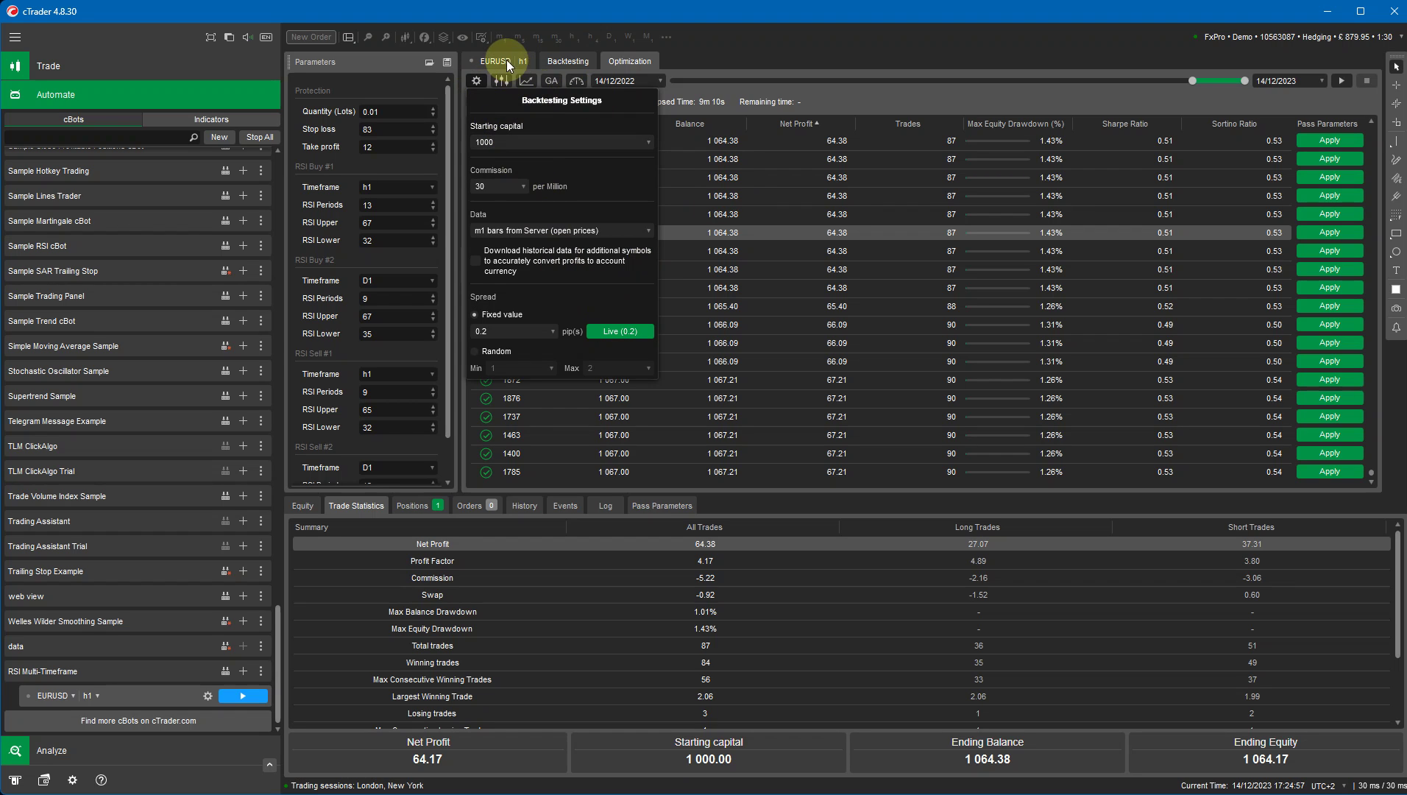
In Backtesting, set the EURUSD h1 backtest start date to 14/12/2022.
left_click(559, 59)
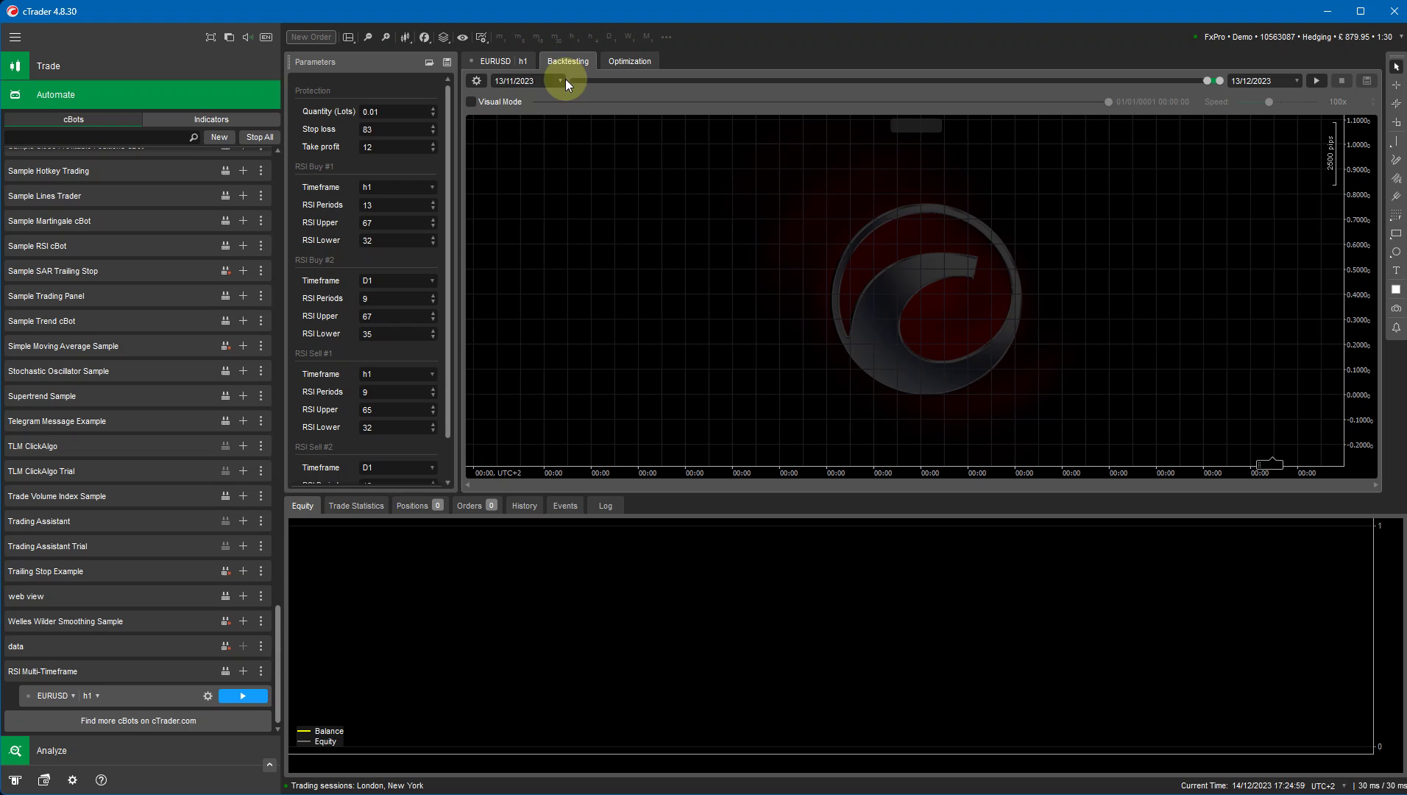
left_click_drag(1209, 85, 1164, 87)
left_click(560, 81)
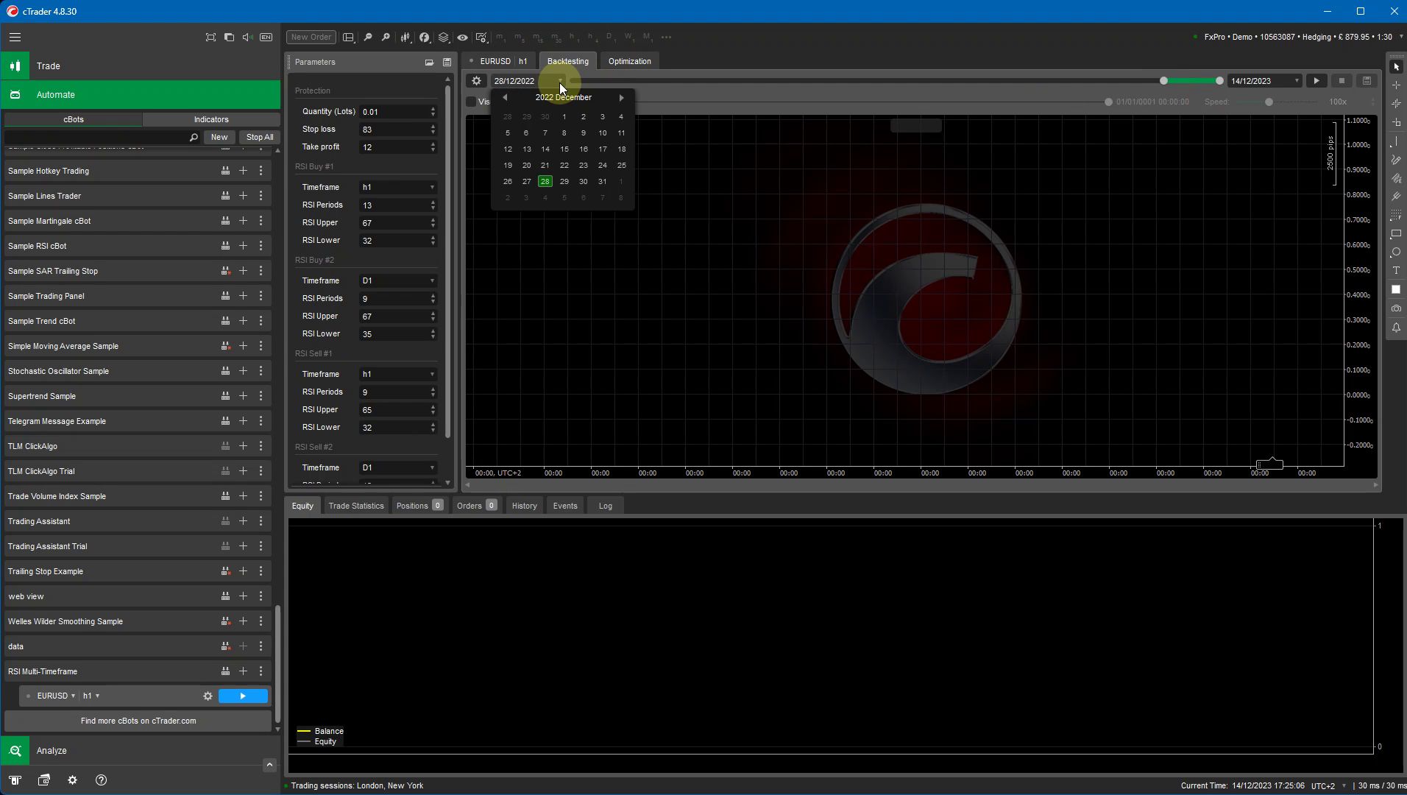
left_click(545, 150)
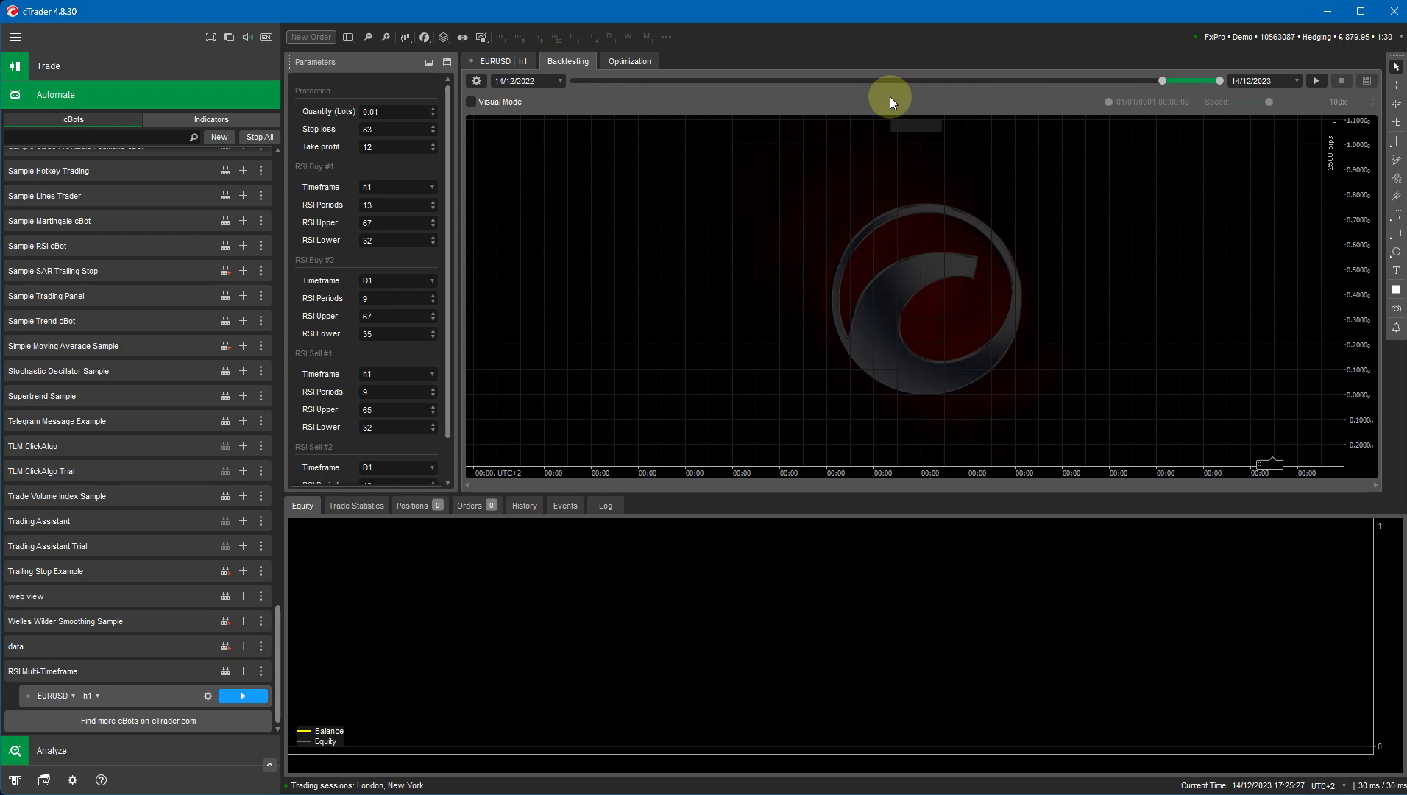
Set the backtest starting capital to 1000.
left_click(476, 80)
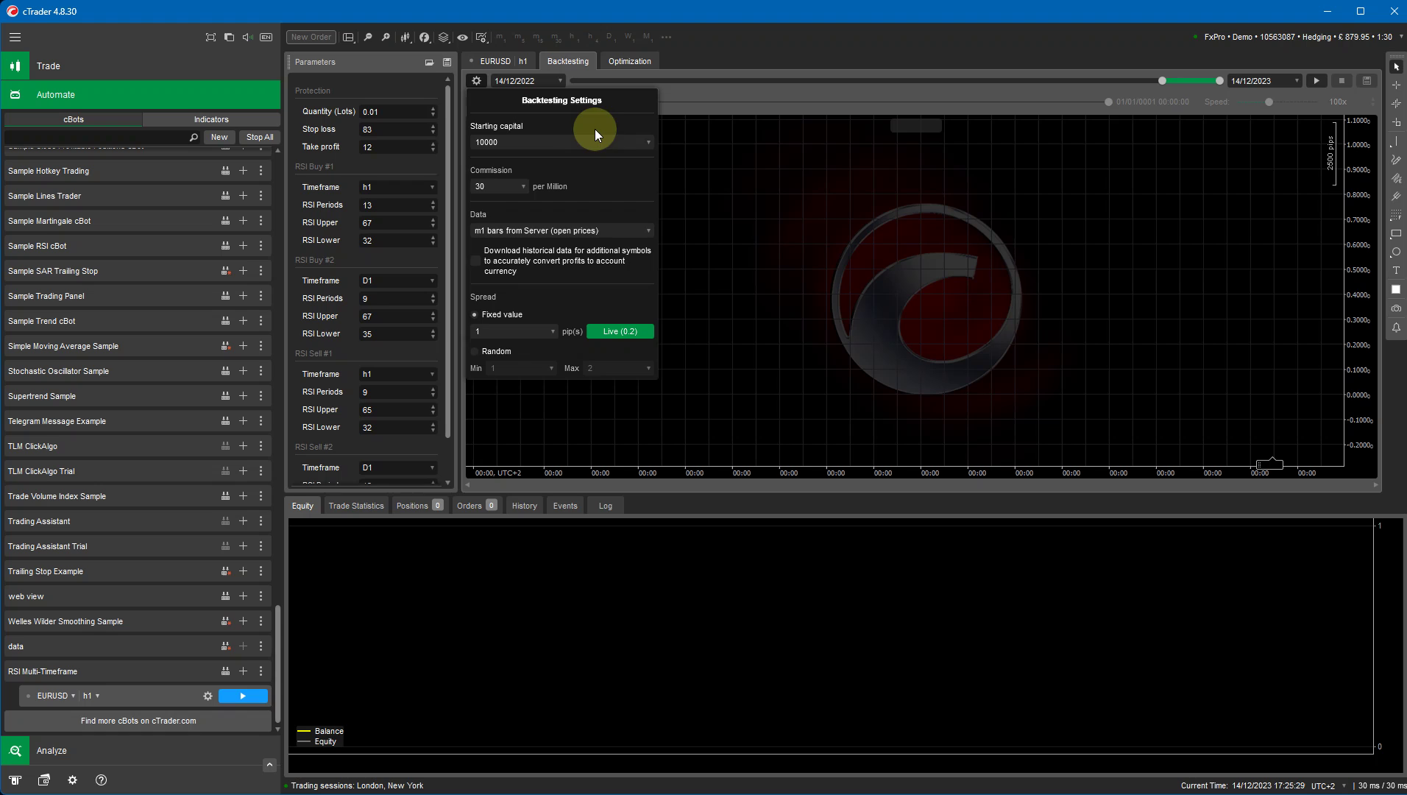
left_click(614, 137)
left_click(520, 158)
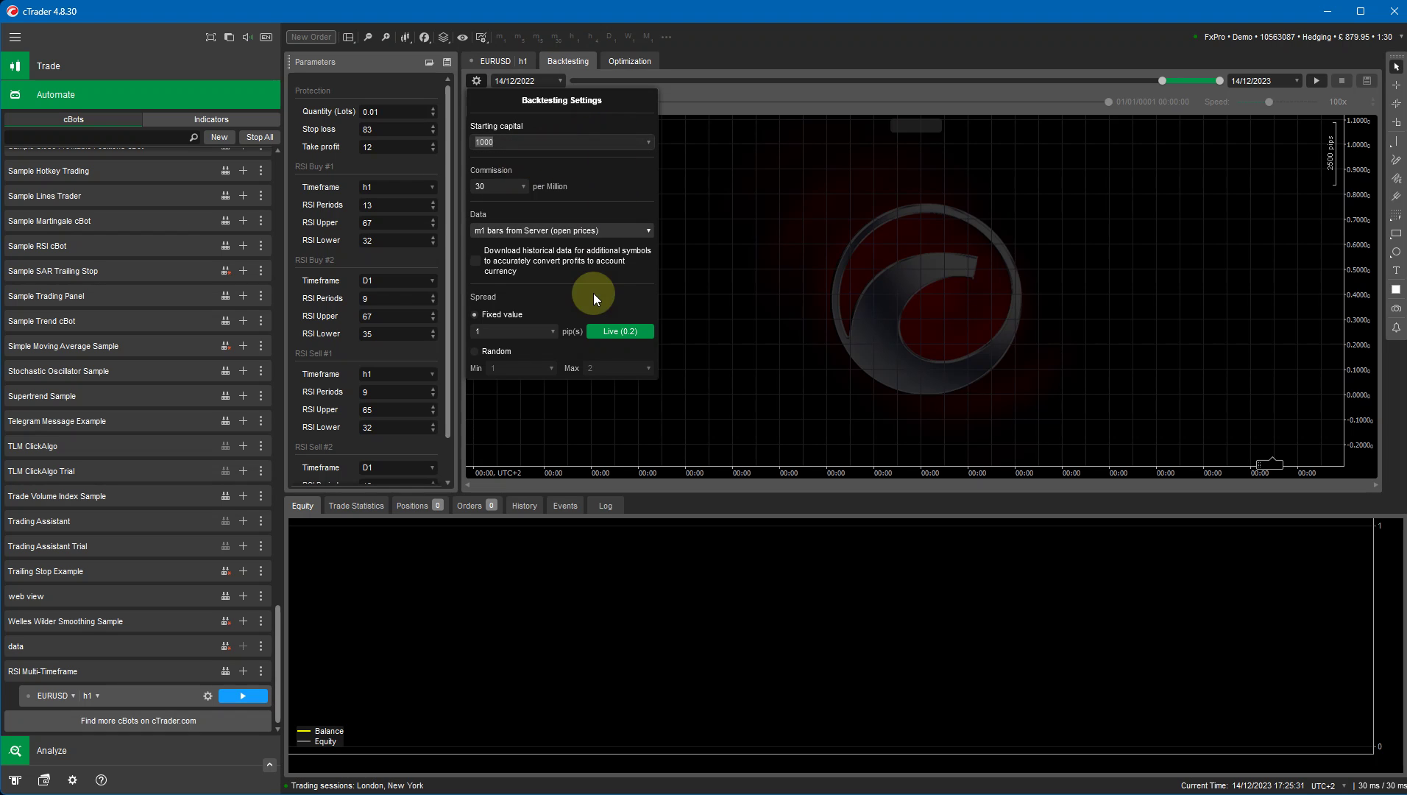
left_click(670, 285)
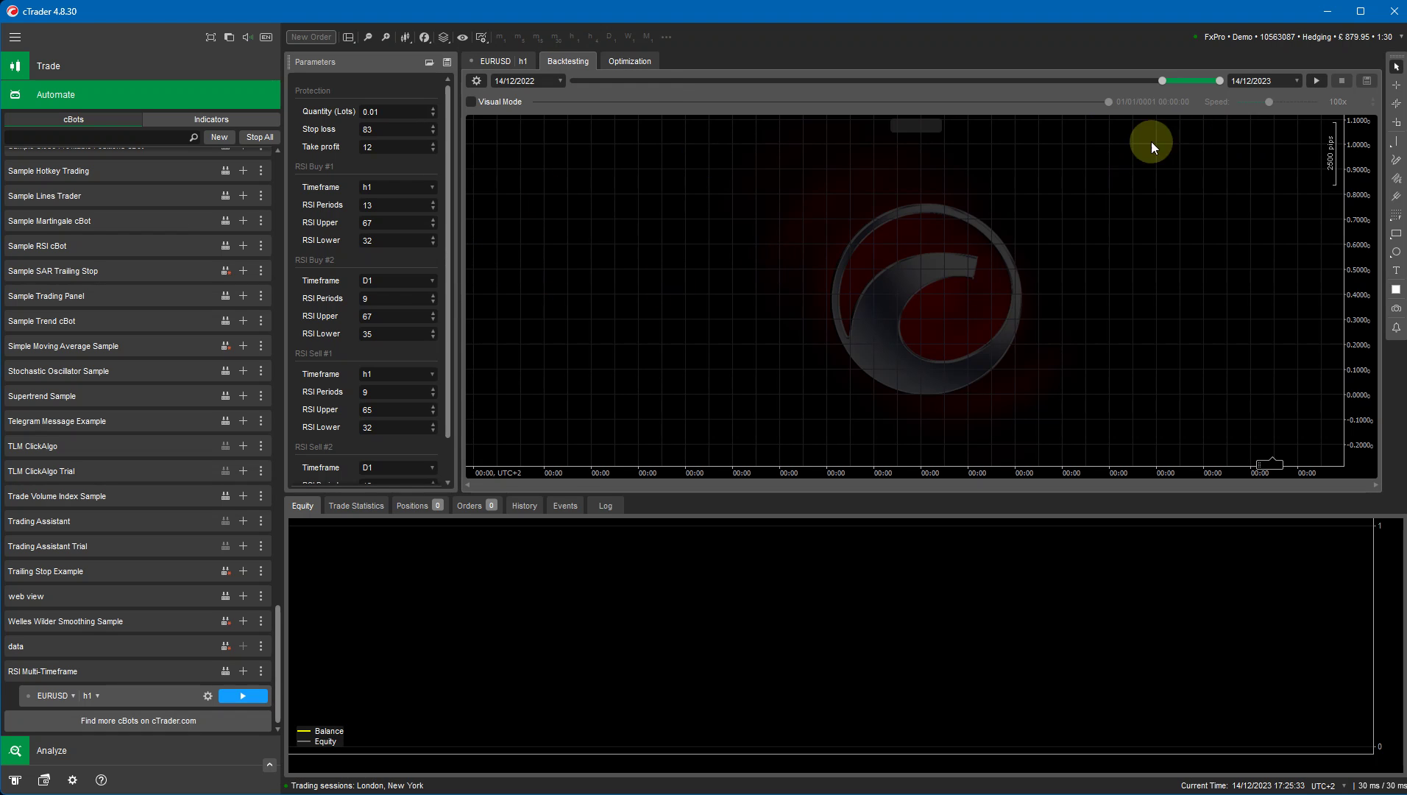
Run the backtest and enlarge Trade Statistics: 87 trades, 64.17 net profit, profit factor 4.17.
left_click(1315, 82)
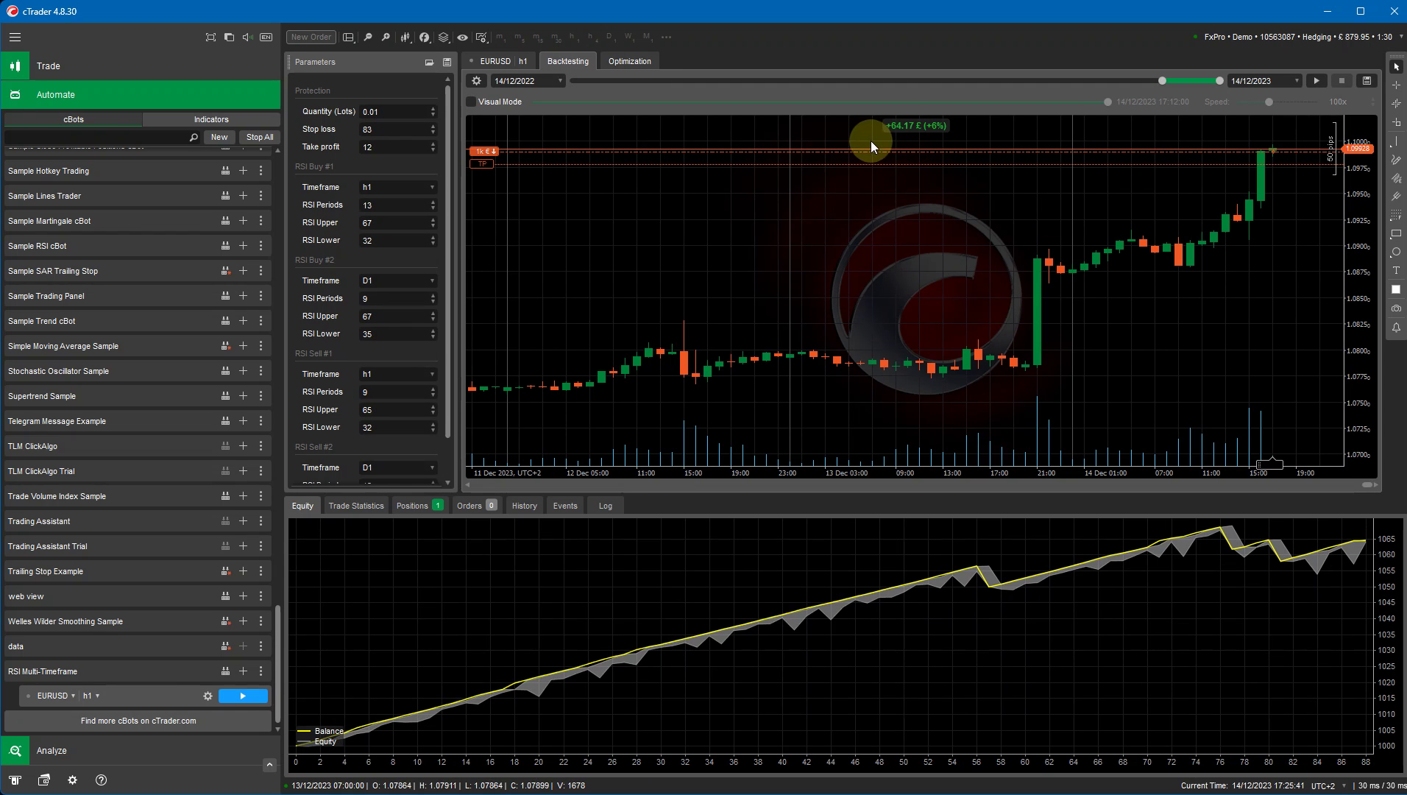
left_click(370, 508)
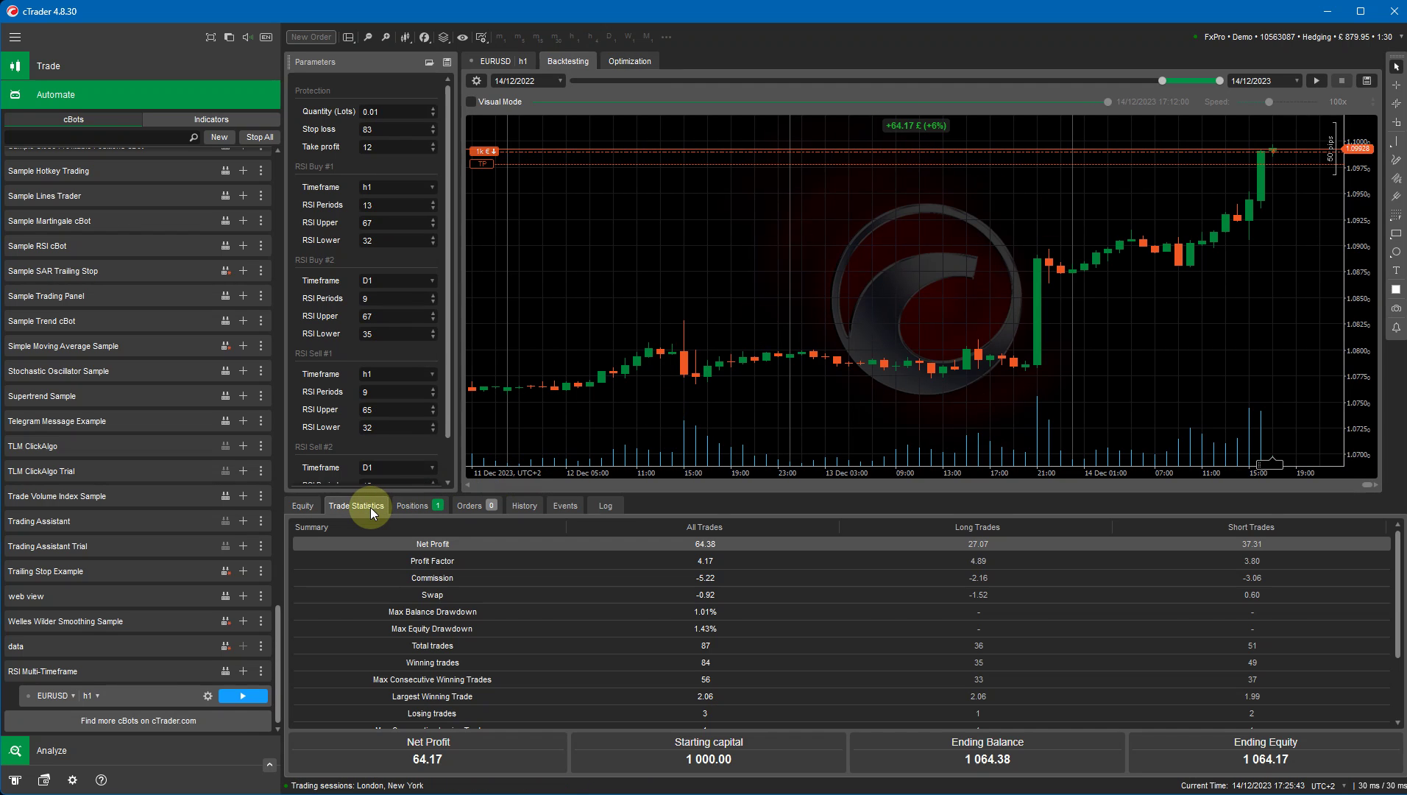
left_click_drag(736, 493, 738, 449)
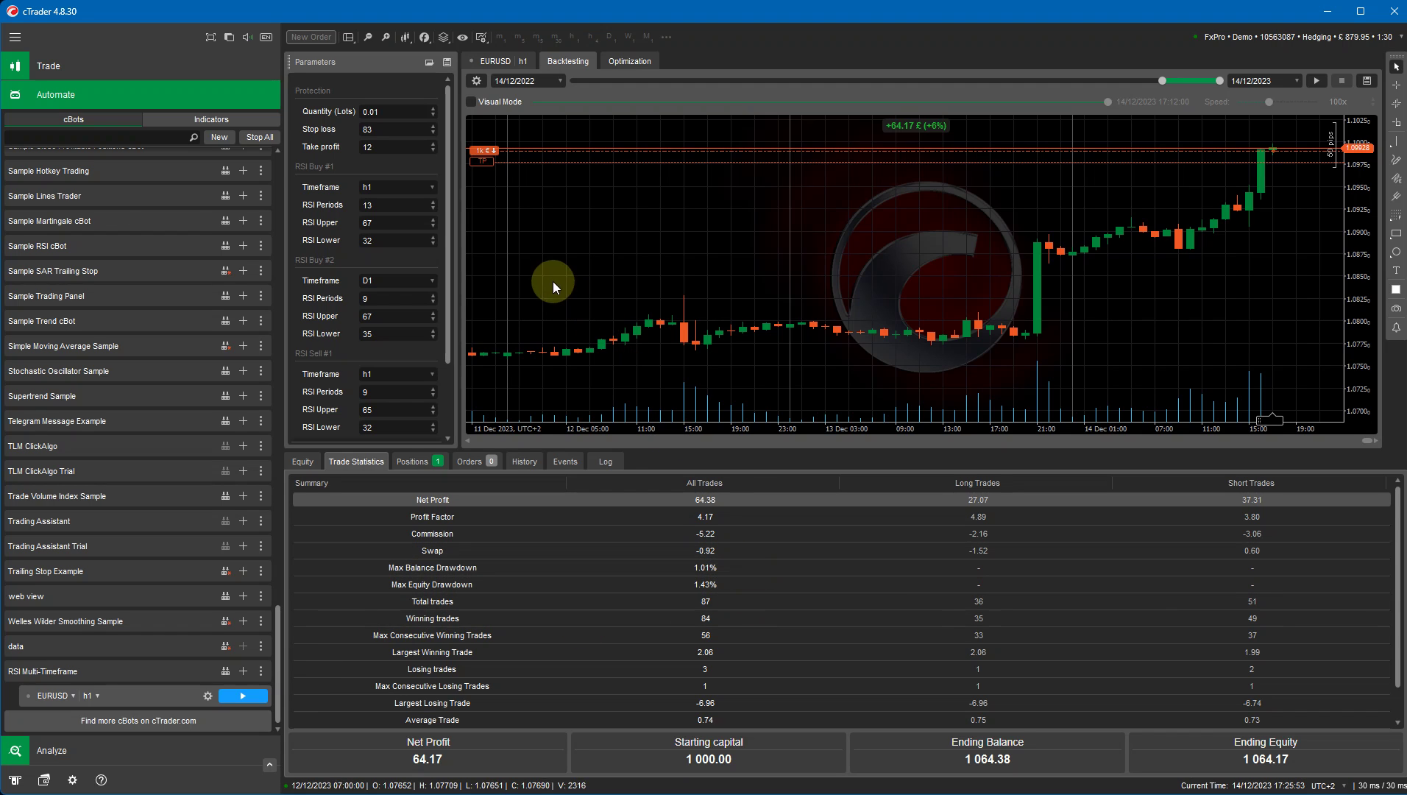
Rerun the backtest at 0.1 lots, then at 0.05 lots for 325.76 net profit.
left_click(435, 109)
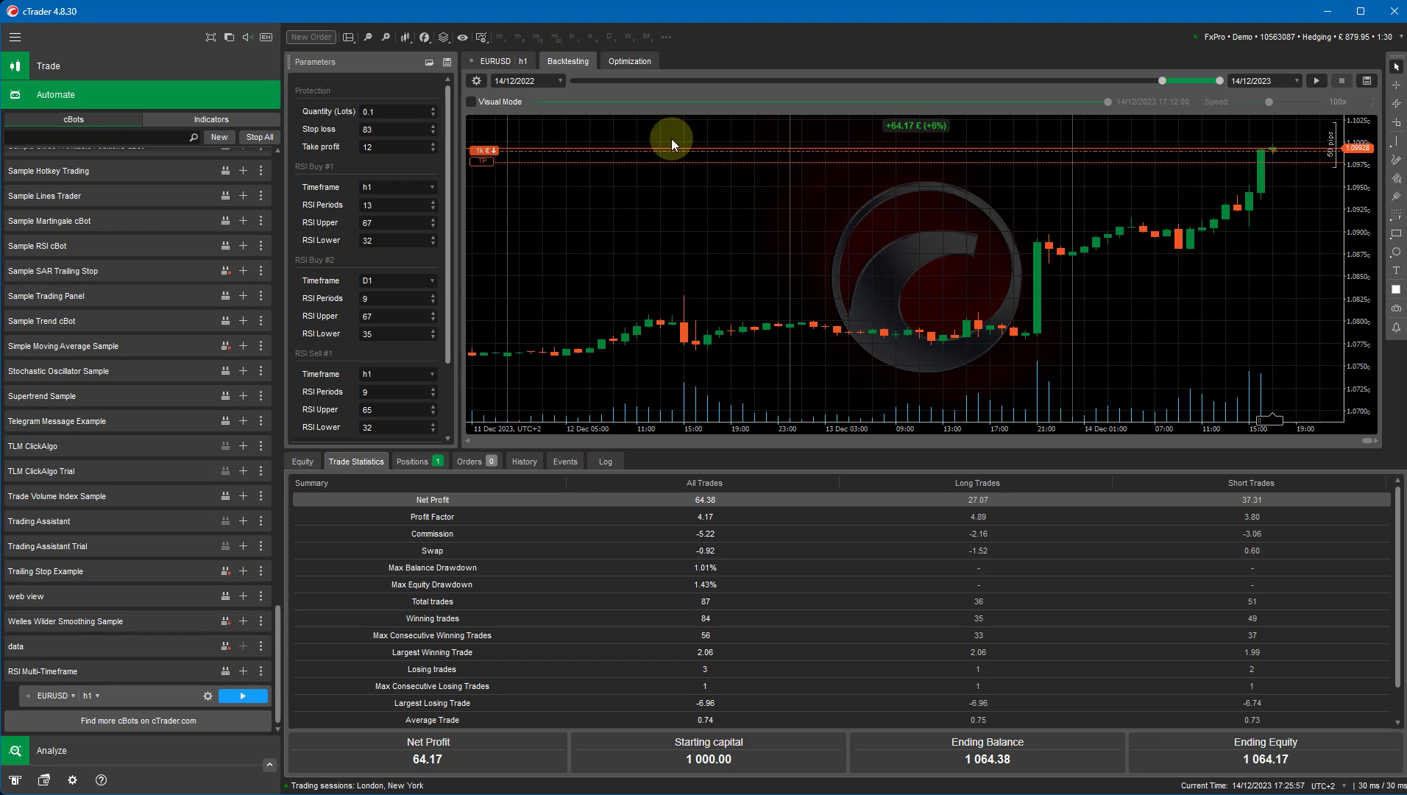
left_click(1313, 81)
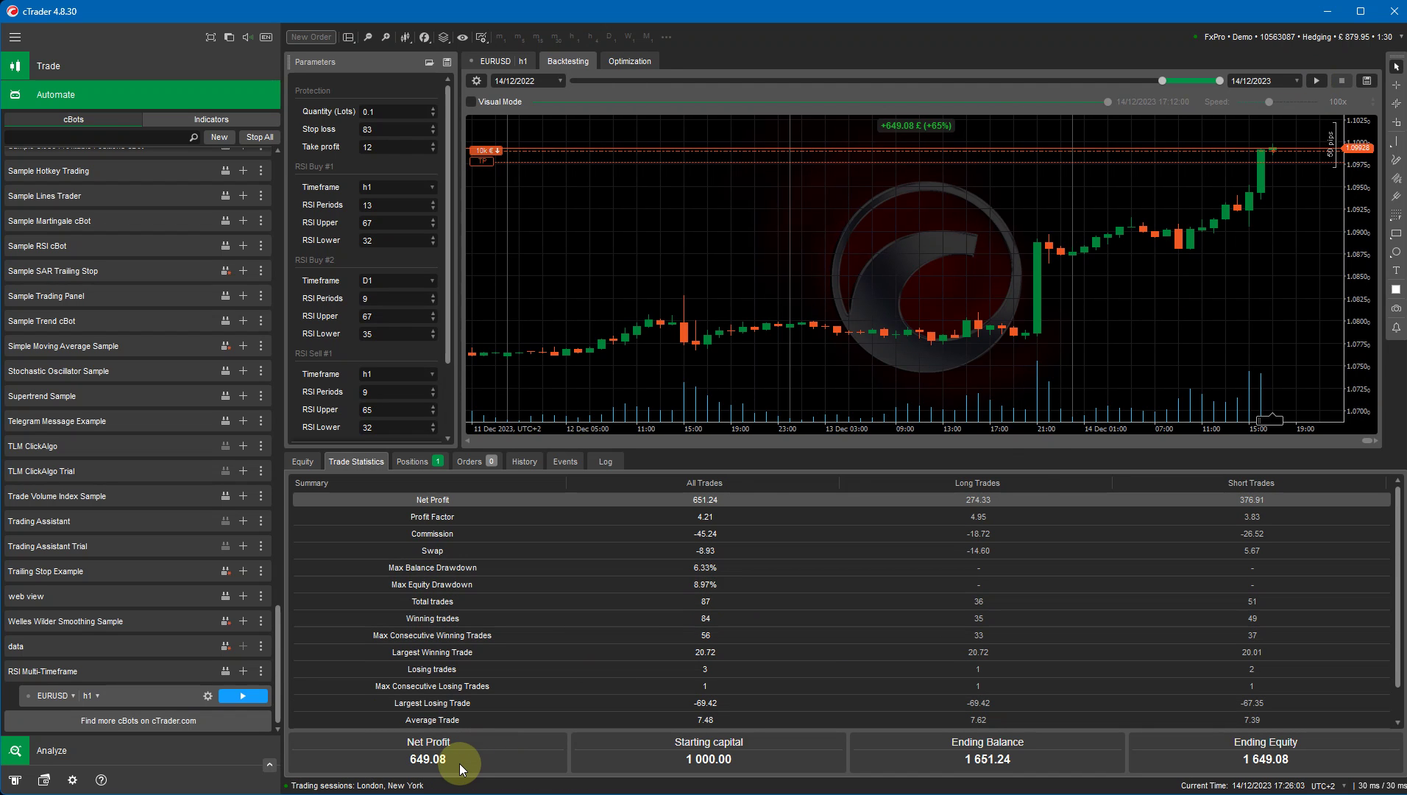
left_click(434, 117)
left_click(433, 117)
left_click(433, 117)
left_click(433, 117)
left_click(1339, 86)
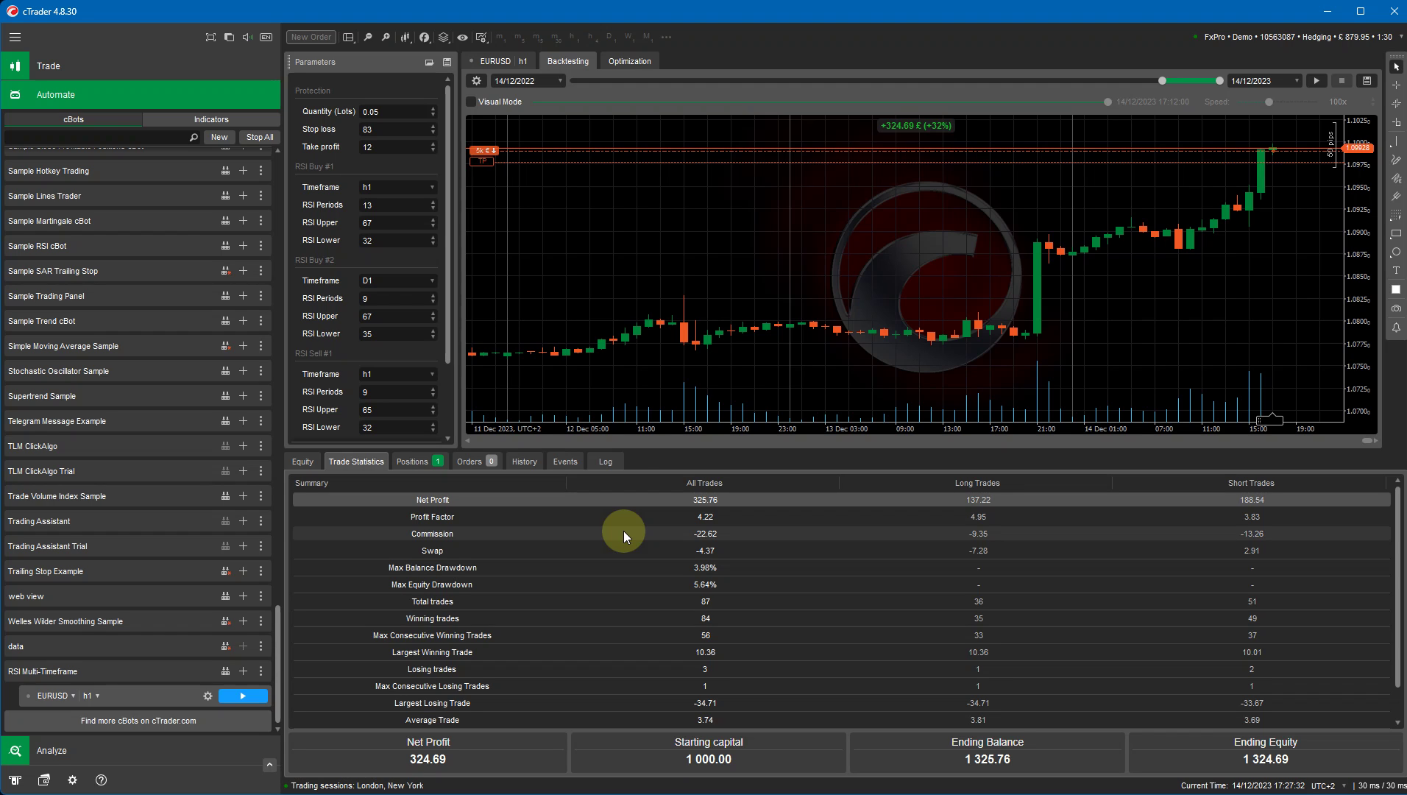
Open the RSI Multi-Timeframe cBot's code, hide the build output, and scroll through the RSI signal logic.
left_click(123, 666)
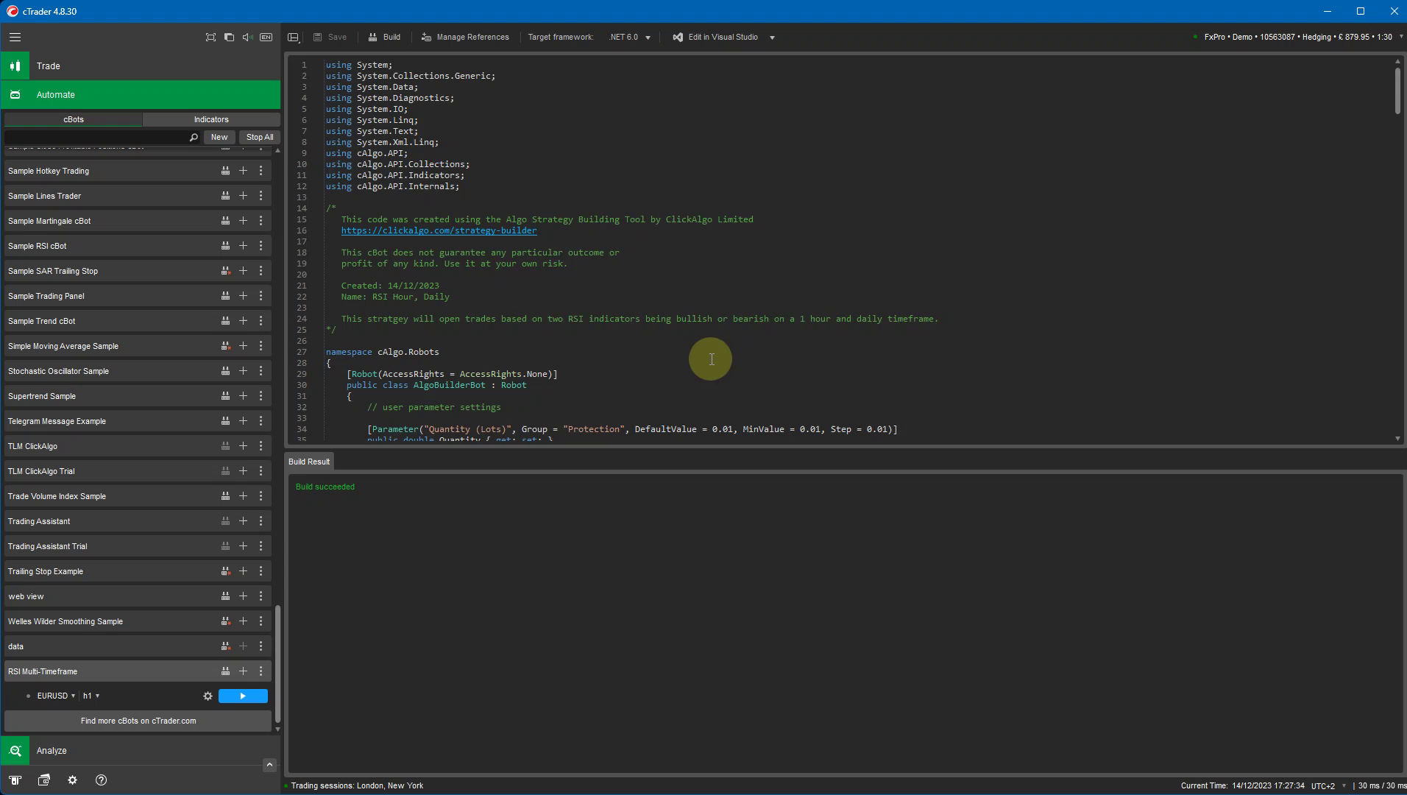
scroll(743, 383, "down", 1)
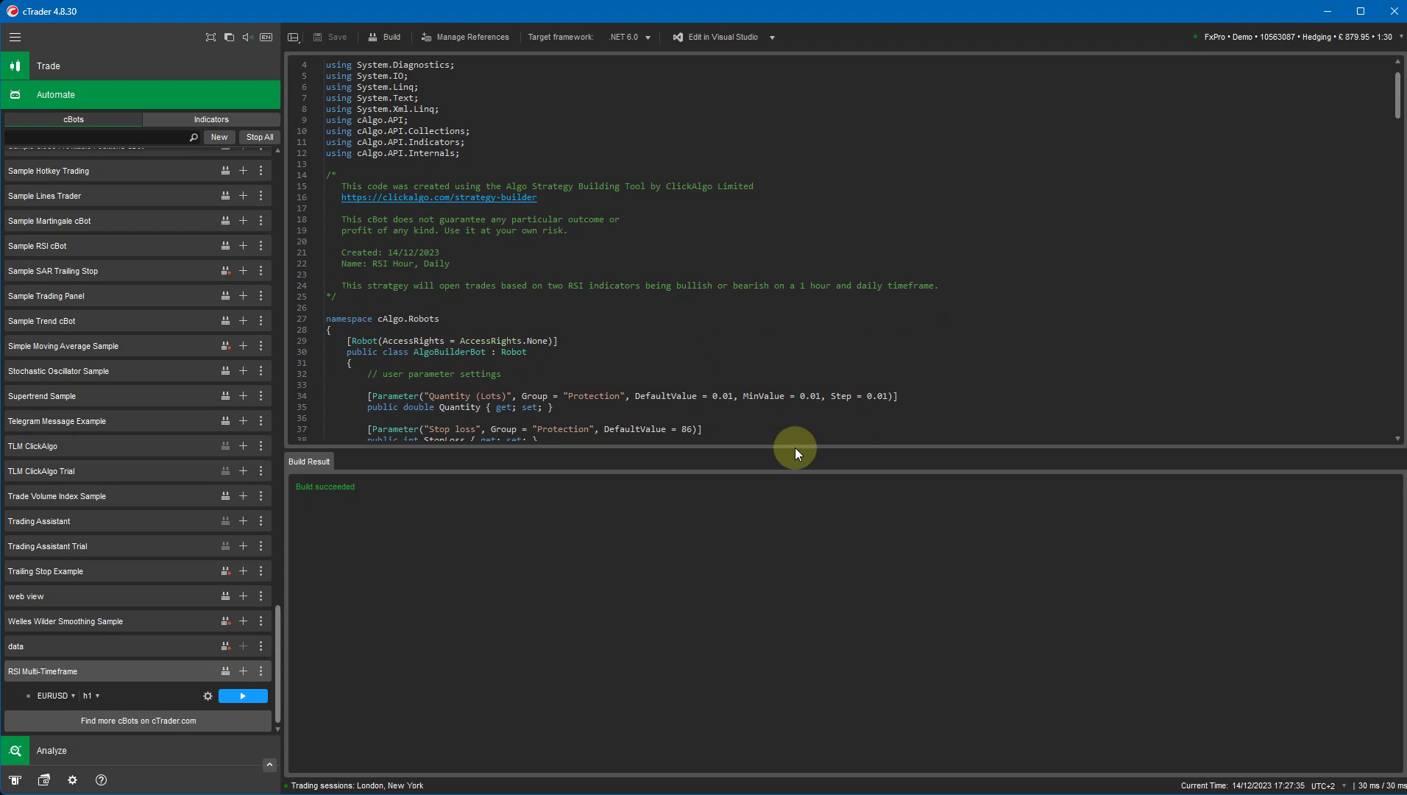
left_click(297, 39)
scroll(795, 331, "down", 6)
scroll(795, 330, "down", 18)
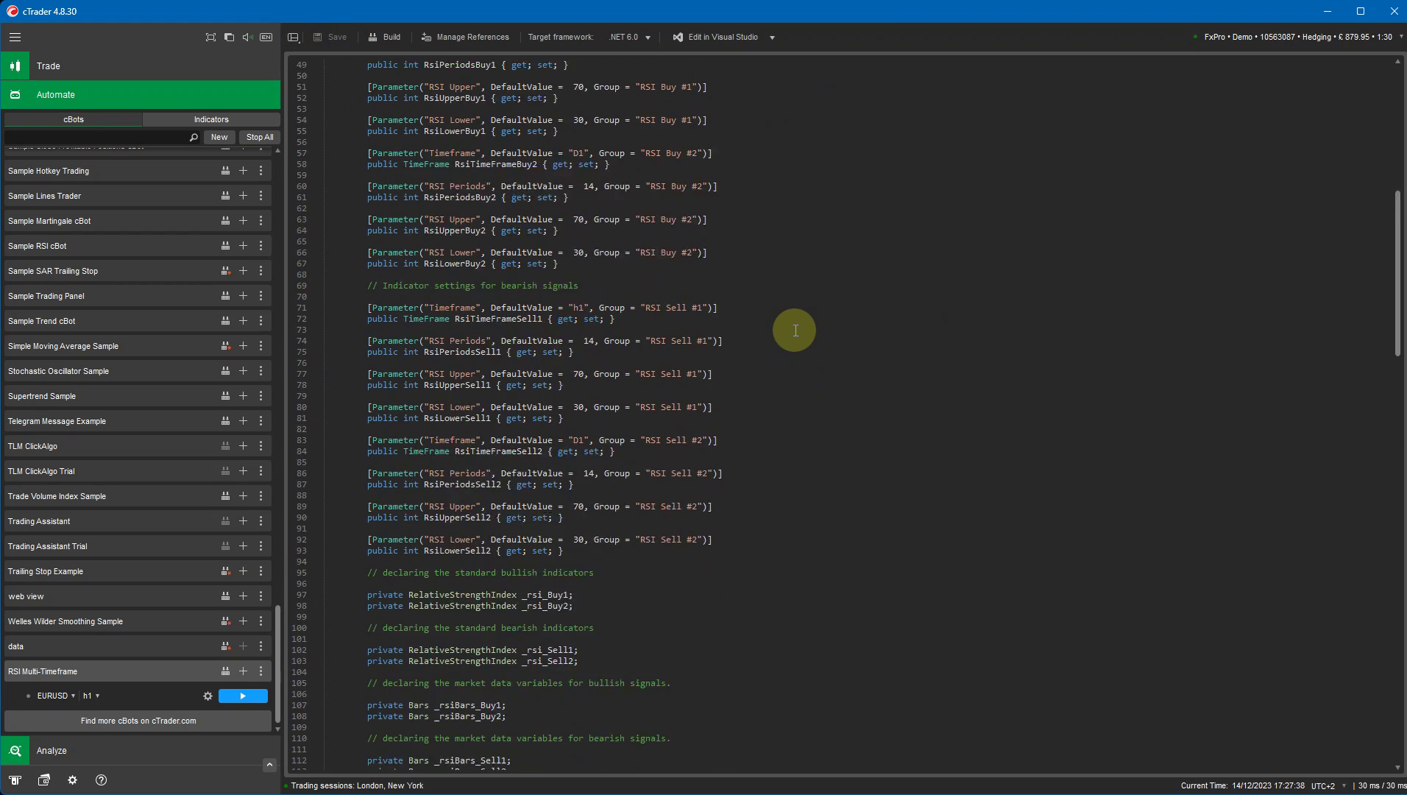
scroll(795, 329, "down", 20)
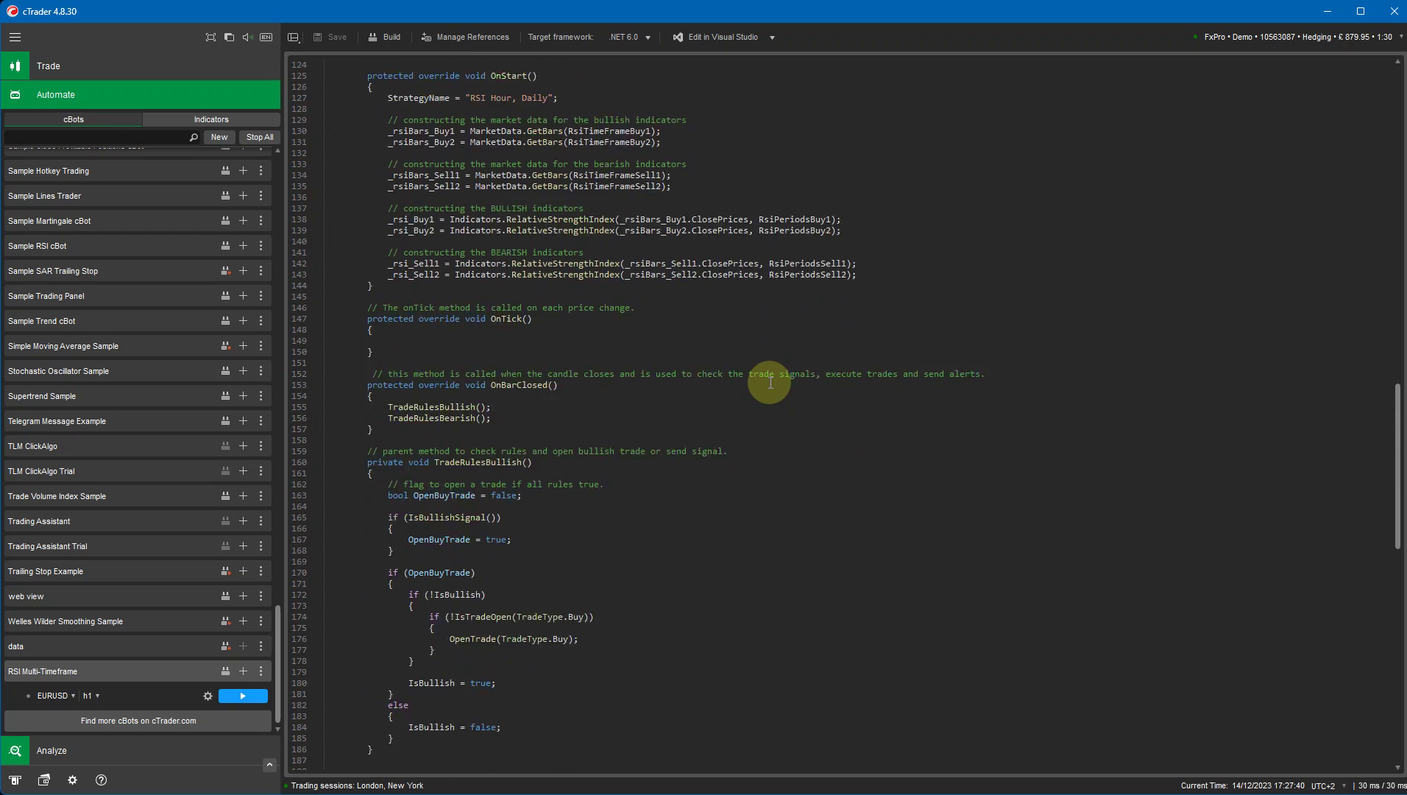
scroll(771, 382, "down", 1)
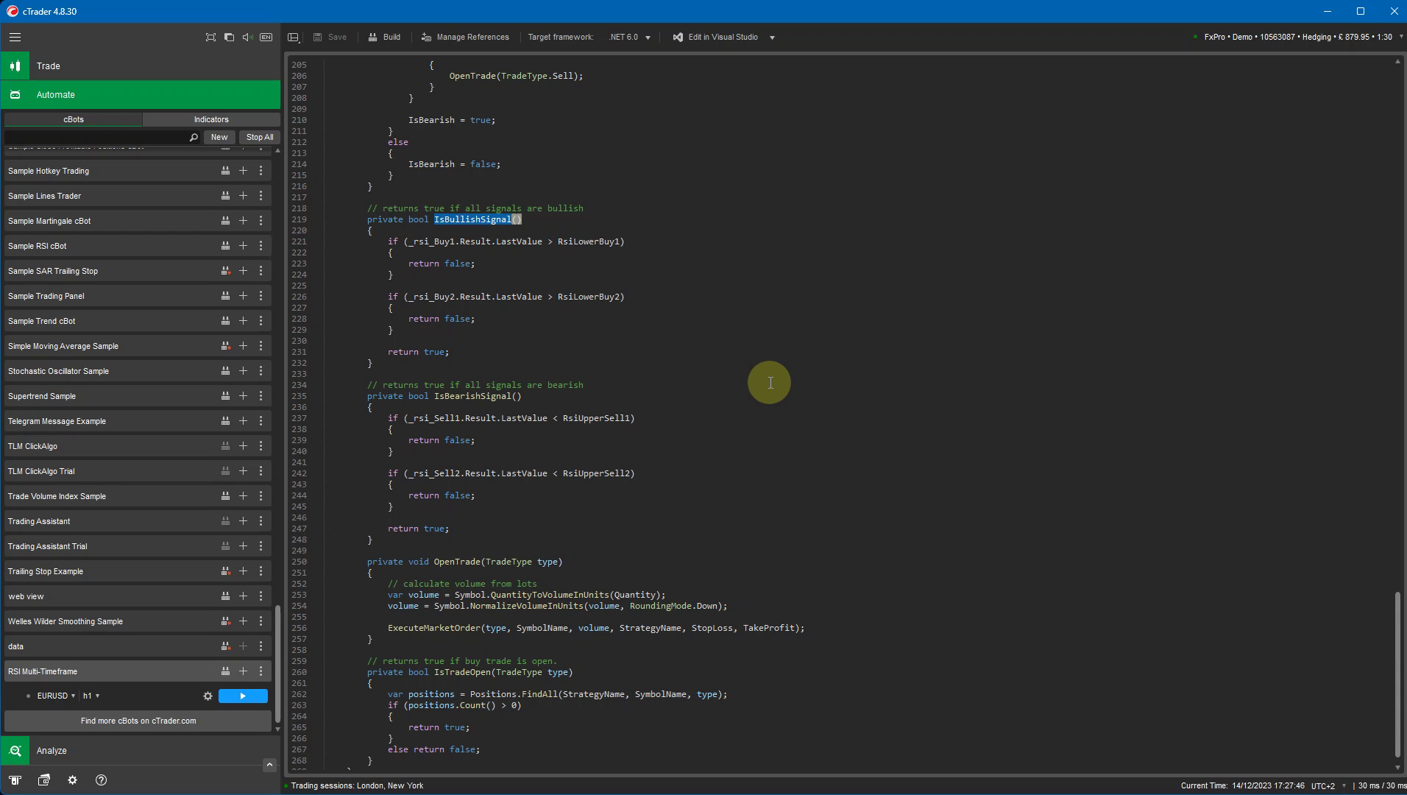
scroll(772, 383, "up", 20)
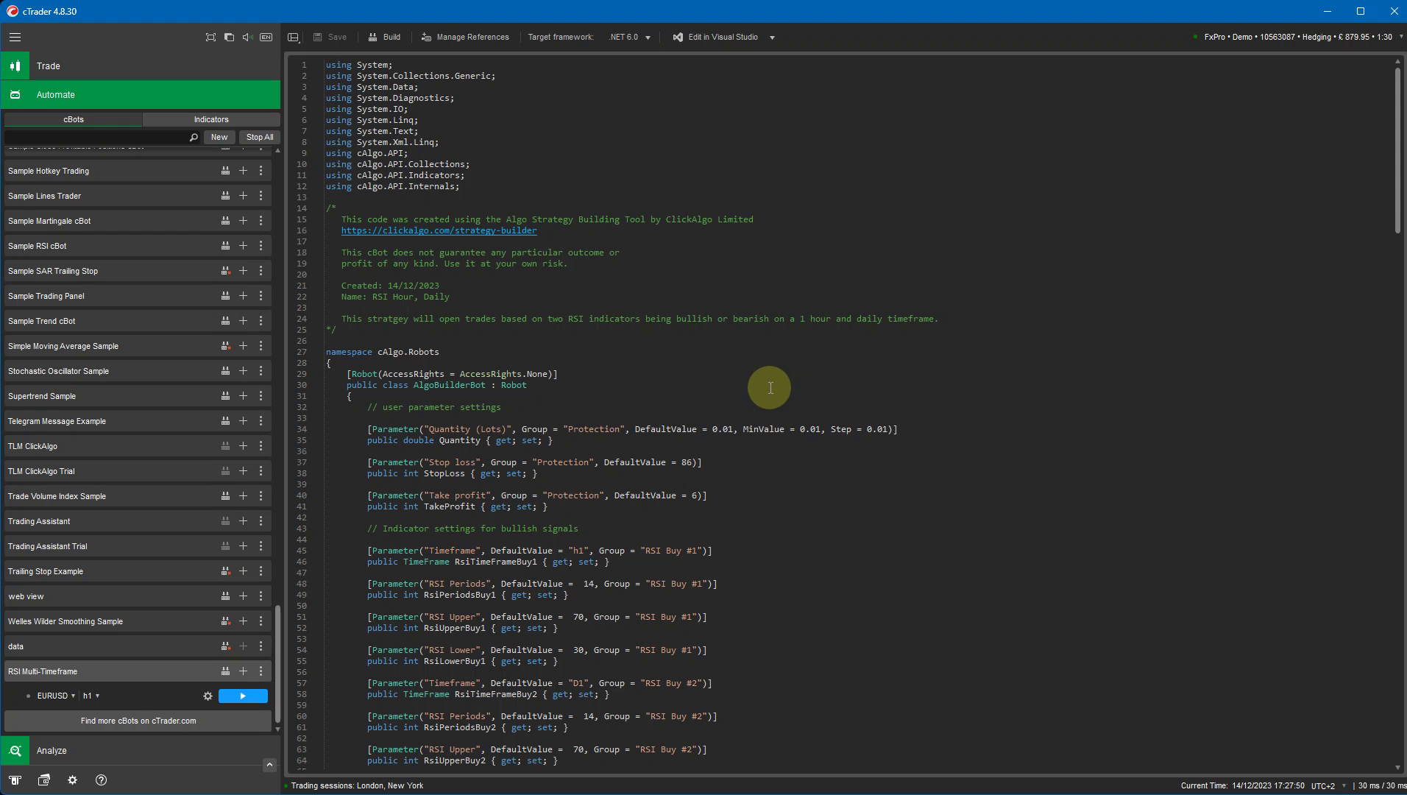
left_click(143, 696)
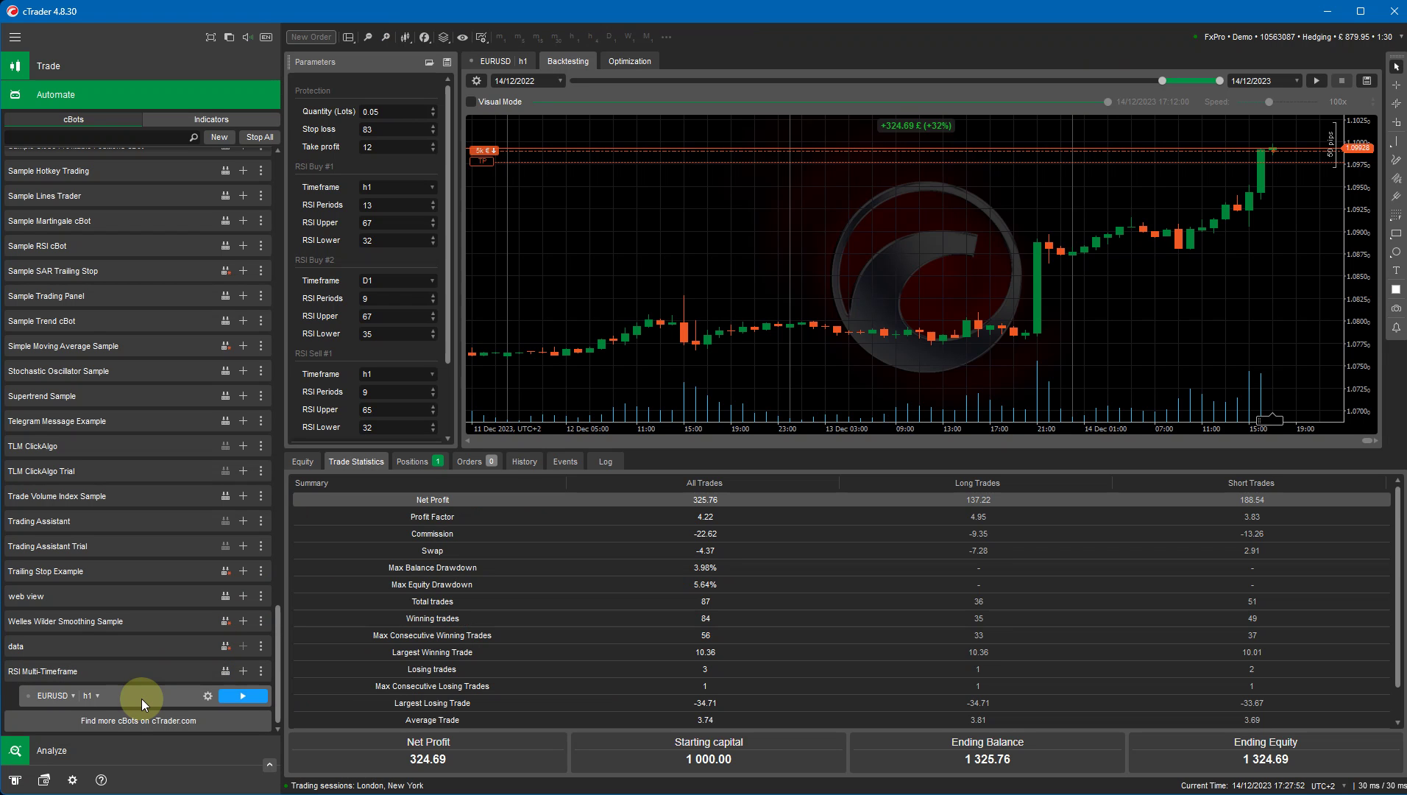